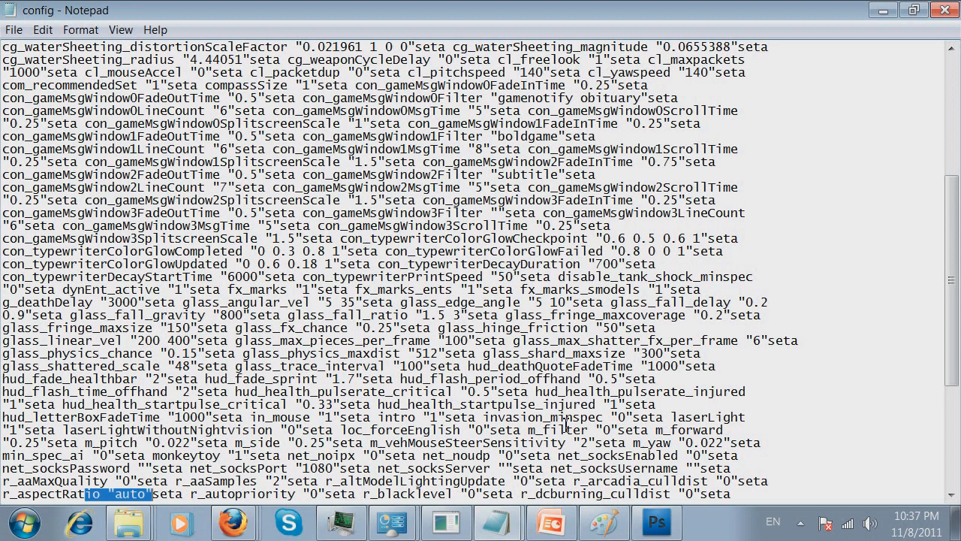
Step: Search the config file for 'fullscreen' to jump to the r_displayMode value
{"action": "scroll", "coordinate": [952, 353], "scroll_direction": "up", "scroll_amount": 7}
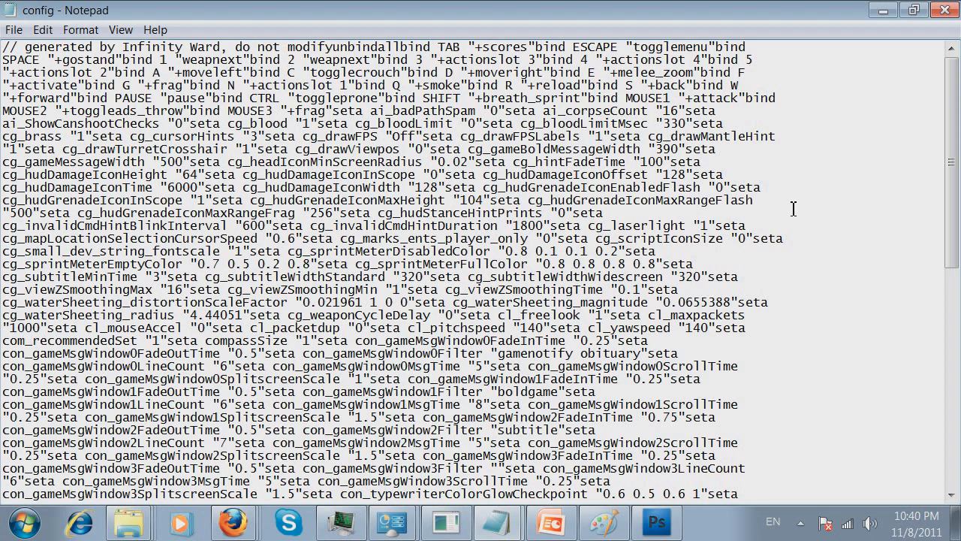
{"action": "key", "text": "ctrl+f"}
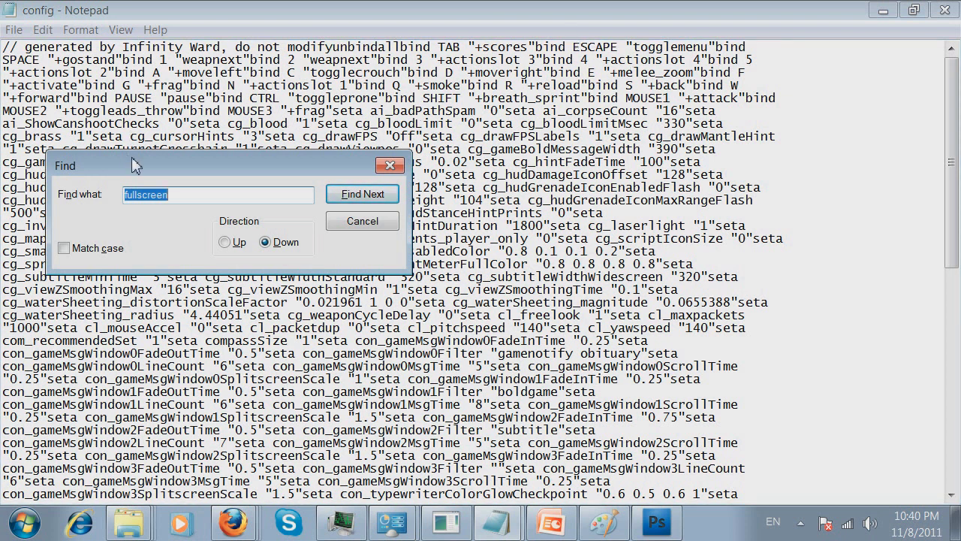
{"action": "left_click_drag", "start_coordinate": [131, 157], "coordinate": [292, 156]}
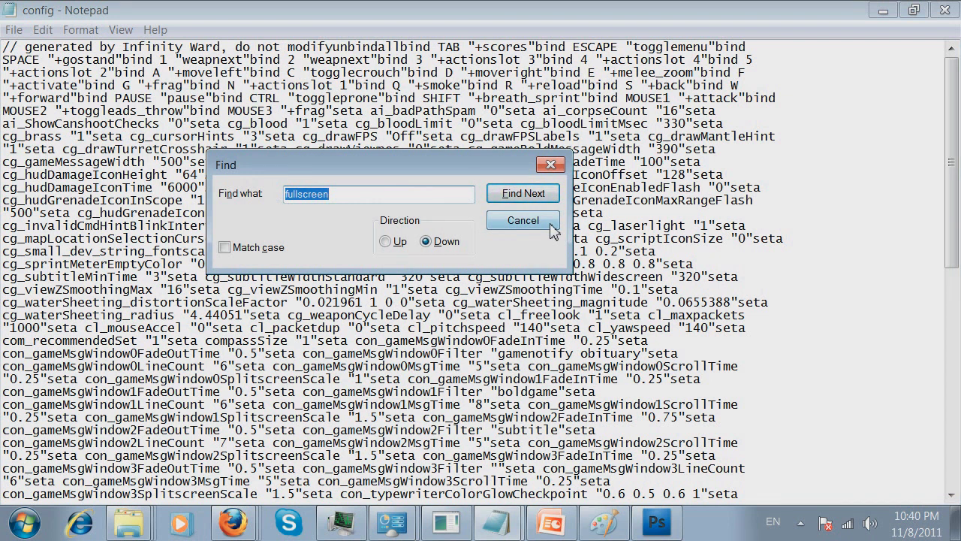
{"action": "left_click", "coordinate": [551, 225]}
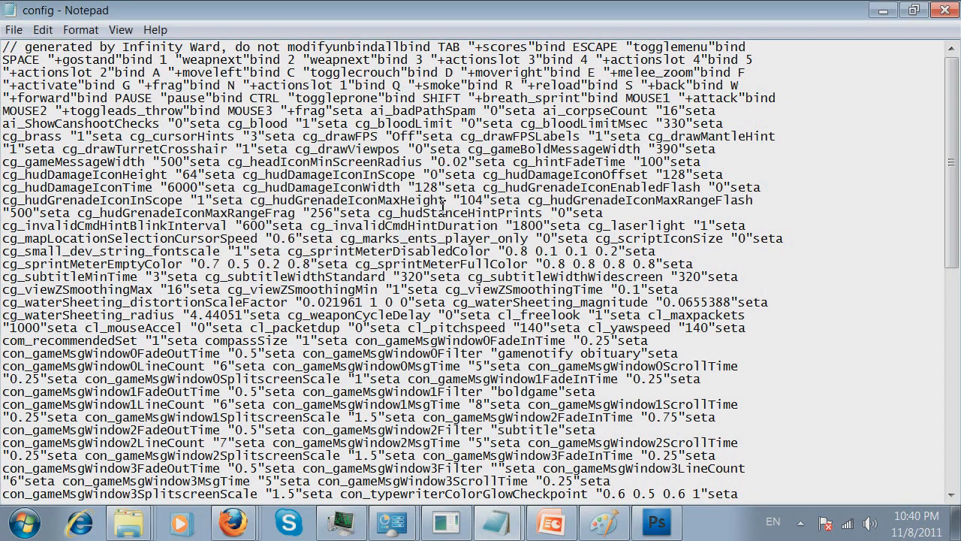
{"action": "left_click", "coordinate": [43, 29]}
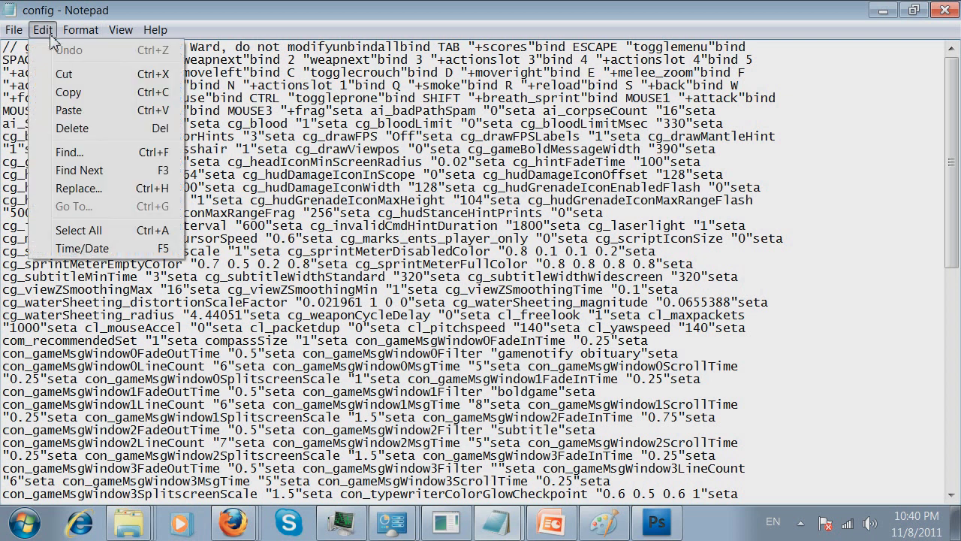
{"action": "left_click", "coordinate": [81, 154]}
{"action": "left_click_drag", "start_coordinate": [291, 160], "coordinate": [453, 196]}
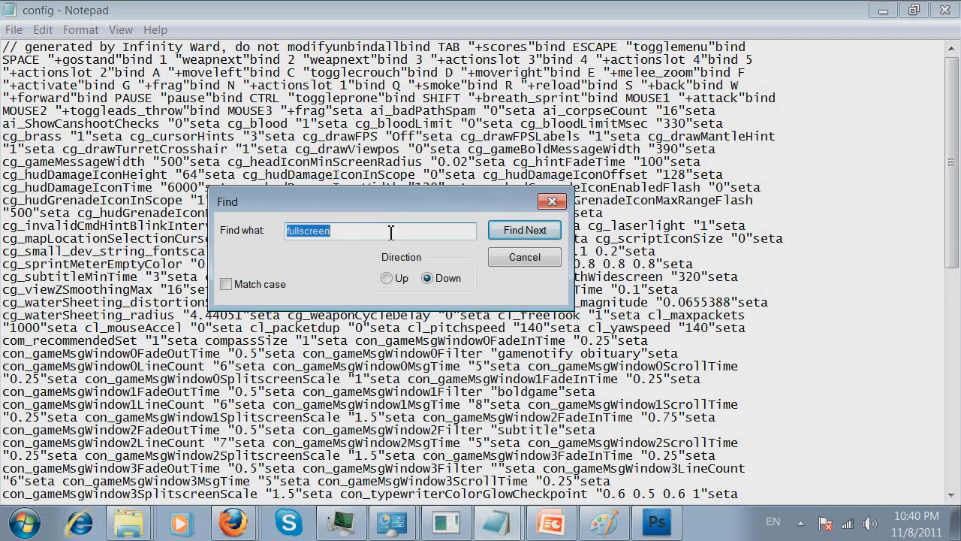
{"action": "key", "text": "BackSpace"}
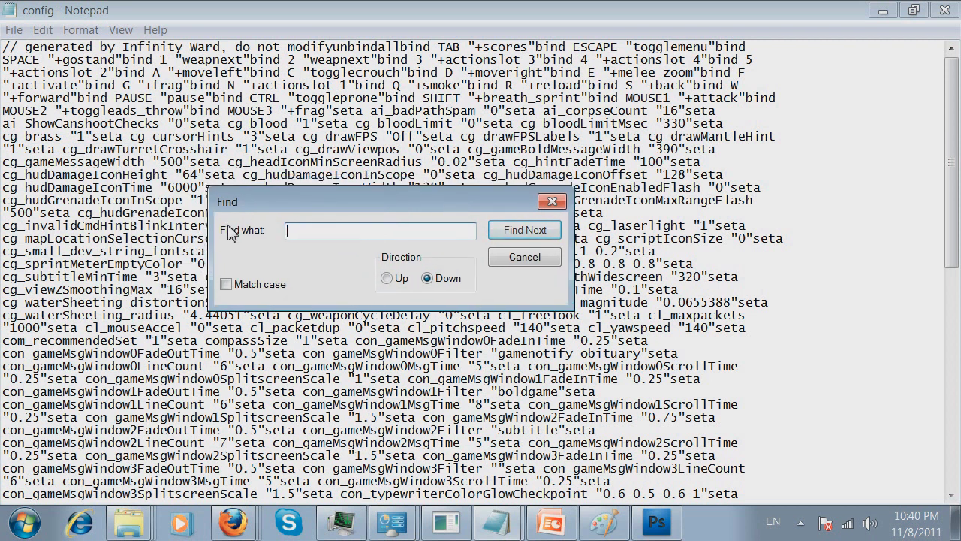
{"action": "type", "text": "ful"}
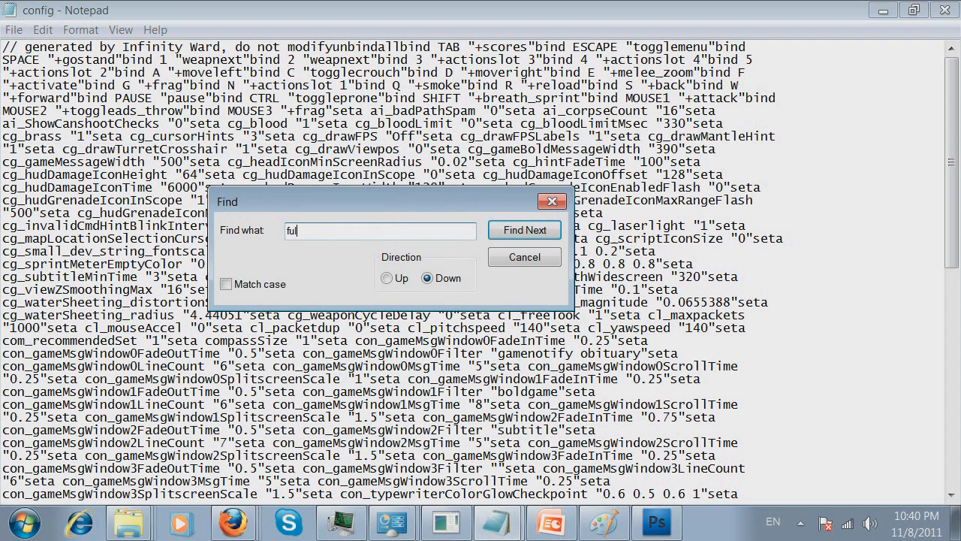
{"action": "type", "text": "lscreen"}
{"action": "key", "text": "Return"}
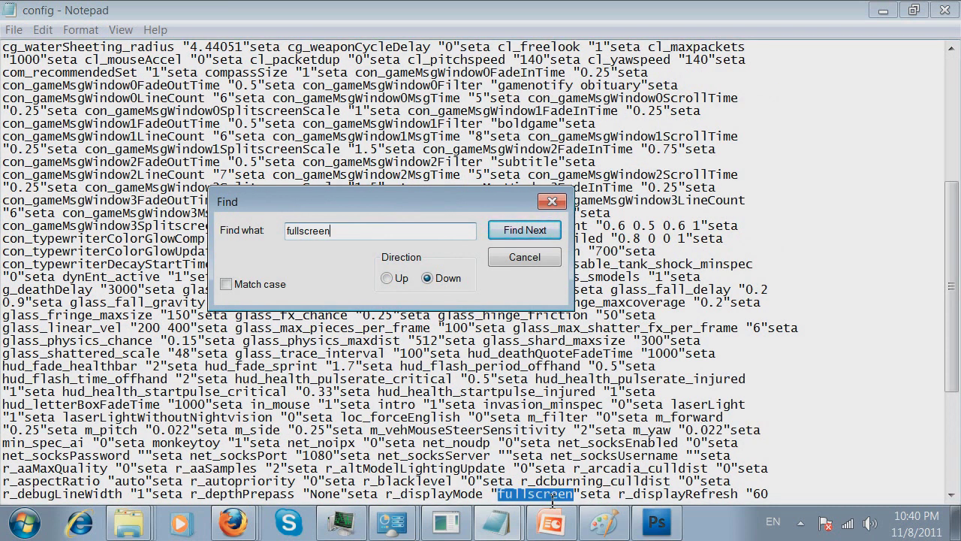
Step: Replace the word fullscreen inside r_displayMode's quotes with windowed
{"action": "left_click", "coordinate": [542, 265]}
{"action": "left_click_drag", "start_coordinate": [955, 335], "coordinate": [955, 426]}
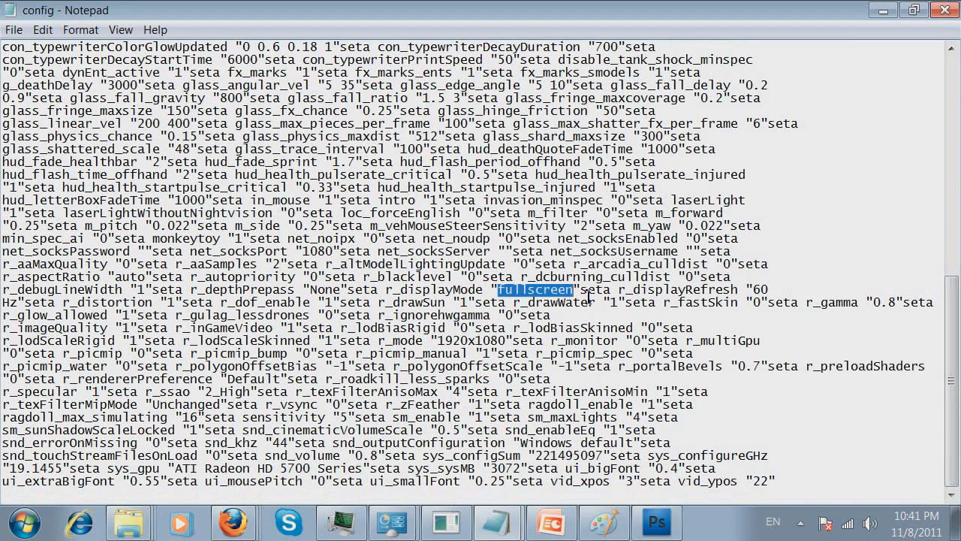
{"action": "left_click_drag", "start_coordinate": [581, 294], "coordinate": [386, 294]}
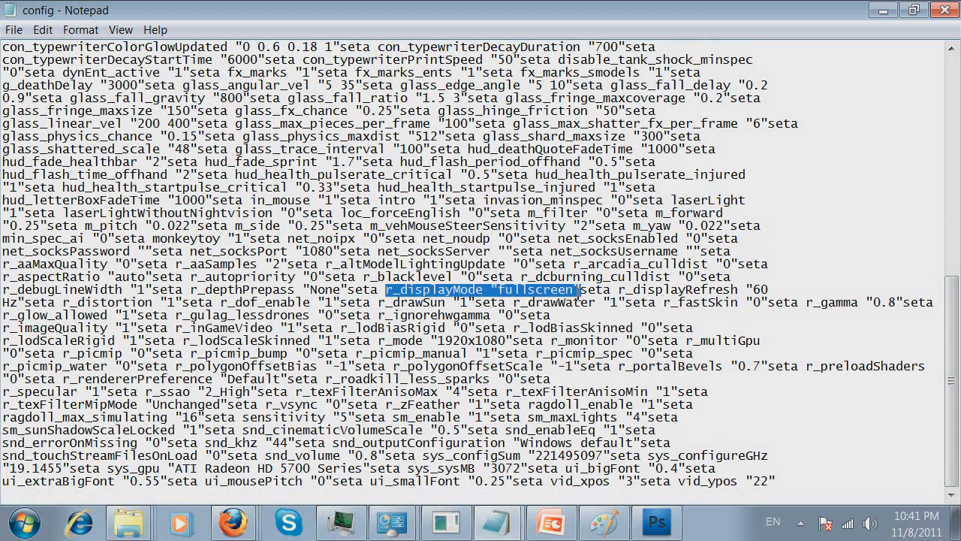
{"action": "left_click", "coordinate": [578, 293]}
{"action": "left_click_drag", "start_coordinate": [576, 293], "coordinate": [502, 284]}
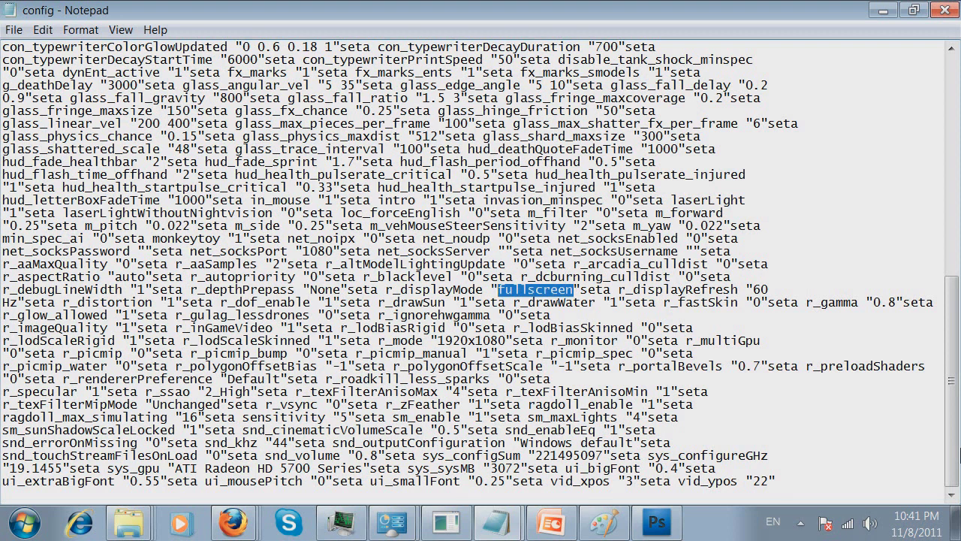
{"action": "key", "text": "Delete"}
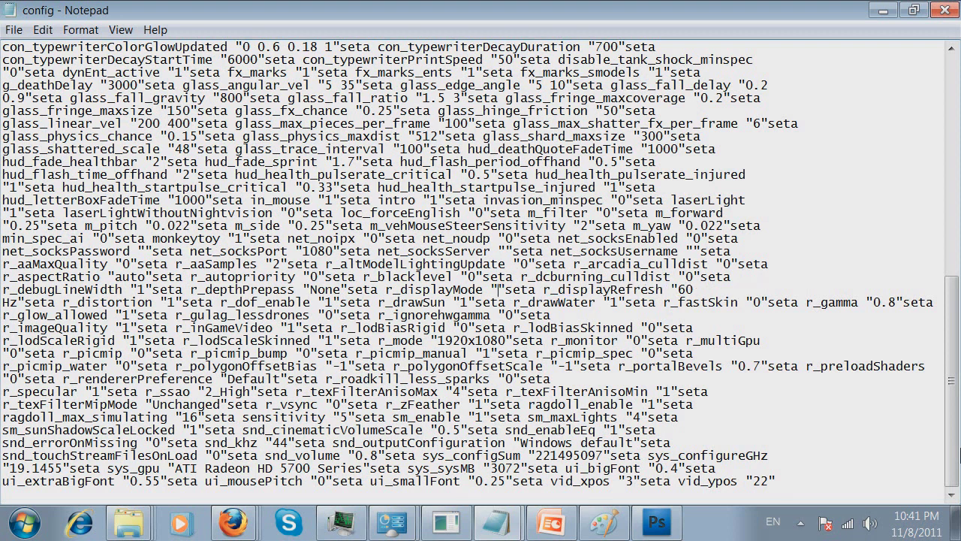
{"action": "type", "text": "windo"}
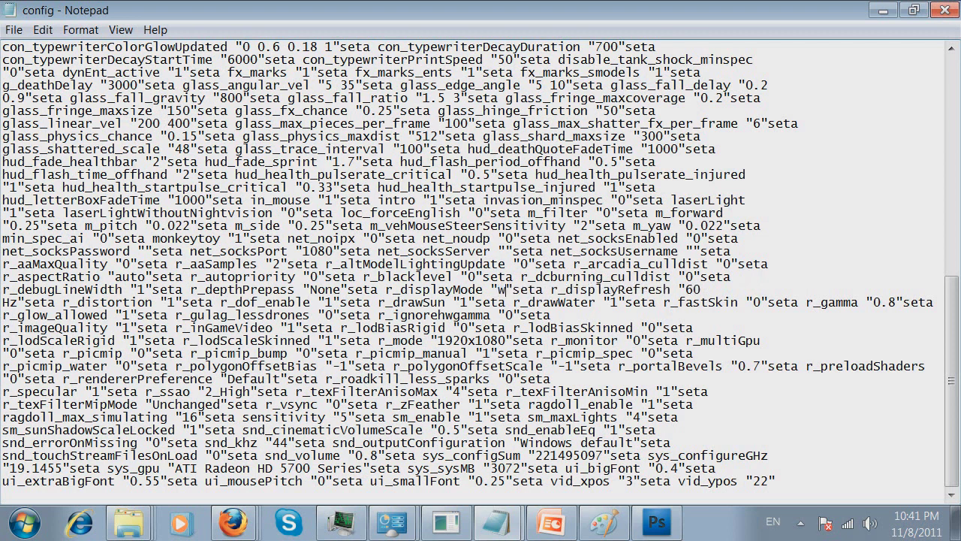
{"action": "type", "text": "wed"}
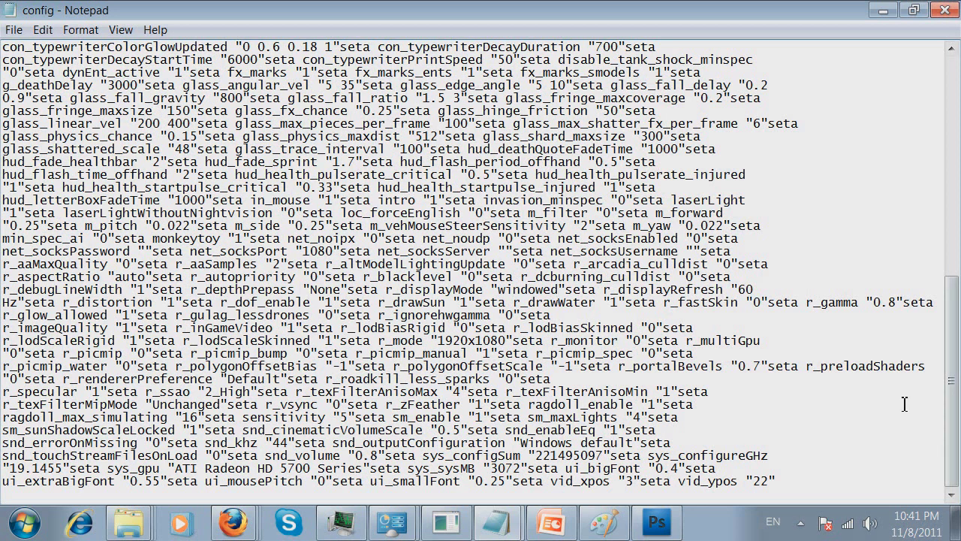
Step: Save config.cfg from the File menu
{"action": "left_click", "coordinate": [13, 31]}
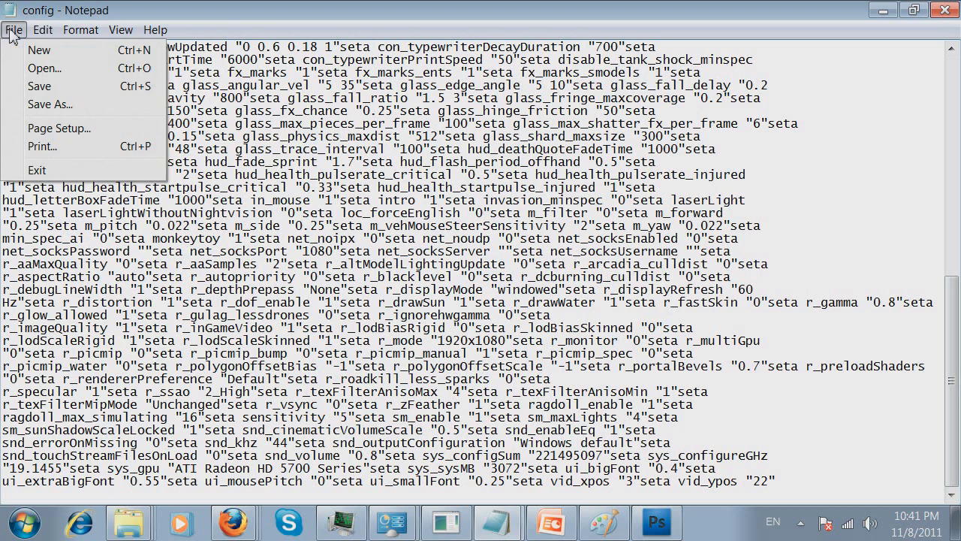
{"action": "left_click", "coordinate": [44, 88]}
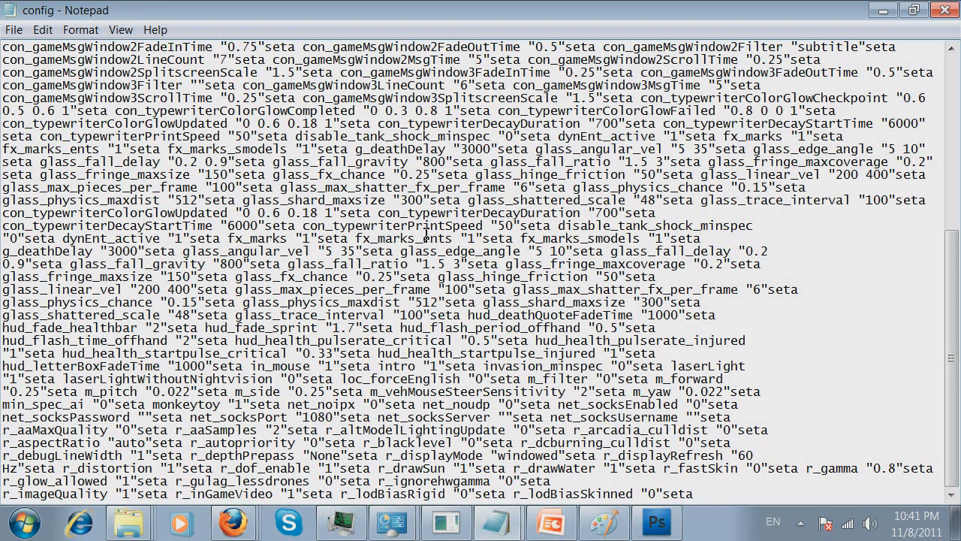
Step: Search the saved config for 'windowed' to find the new value
{"action": "scroll", "coordinate": [451, 172], "scroll_direction": "up", "scroll_amount": 8}
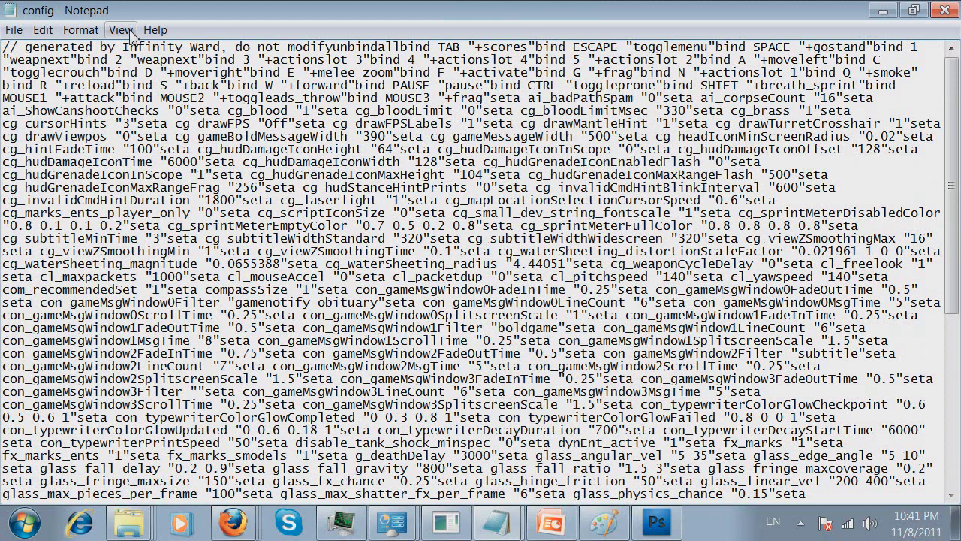
{"action": "left_click", "coordinate": [224, 65]}
{"action": "key", "text": "ctrl+f"}
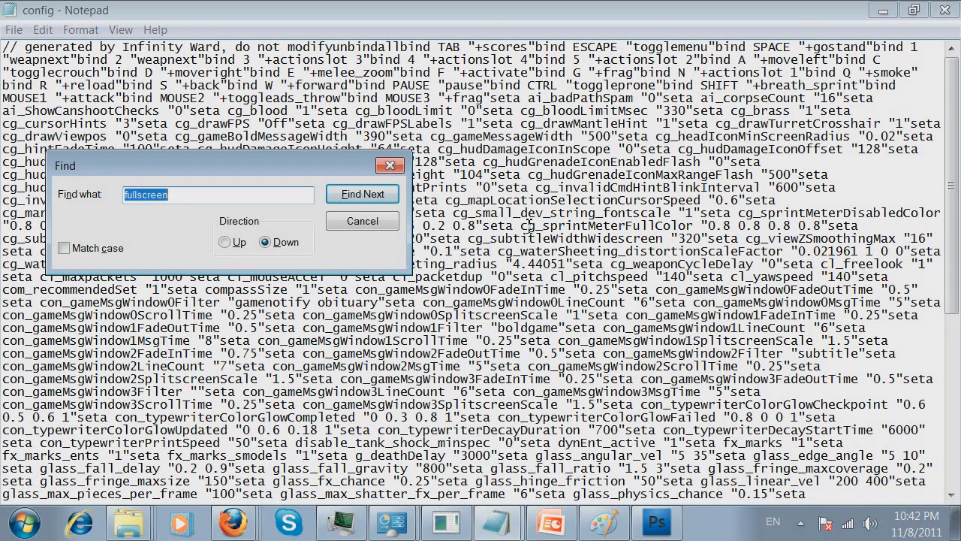
{"action": "type", "text": "window"}
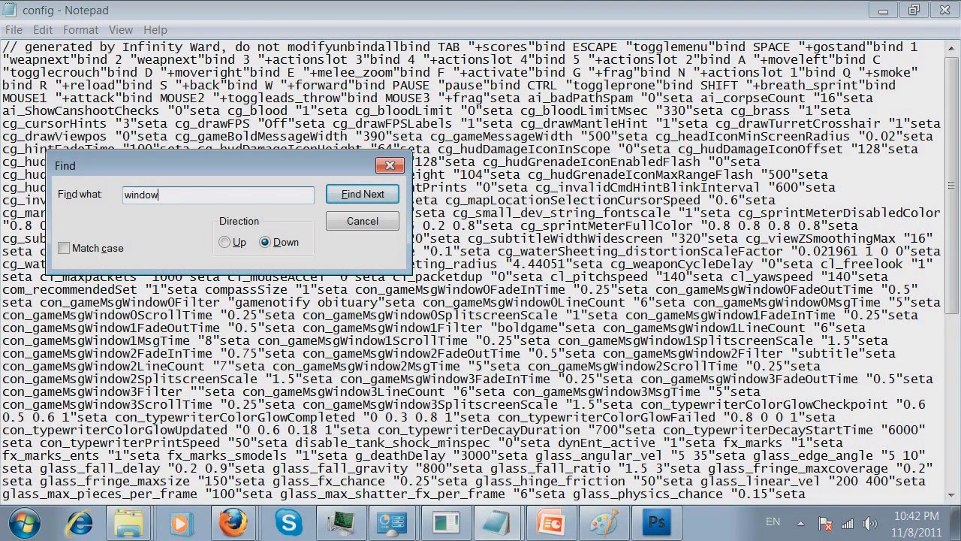
{"action": "type", "text": "ed"}
{"action": "left_click", "coordinate": [378, 202]}
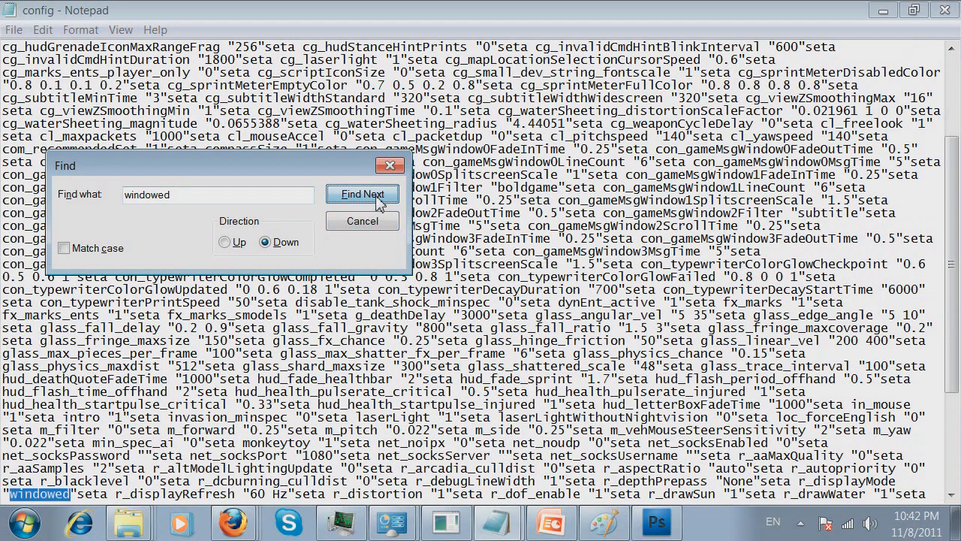
{"action": "left_click", "coordinate": [363, 221]}
Step: Highlight the full r_displayMode "windowed" line to confirm the change
{"action": "scroll", "coordinate": [254, 401], "scroll_direction": "down", "scroll_amount": 4}
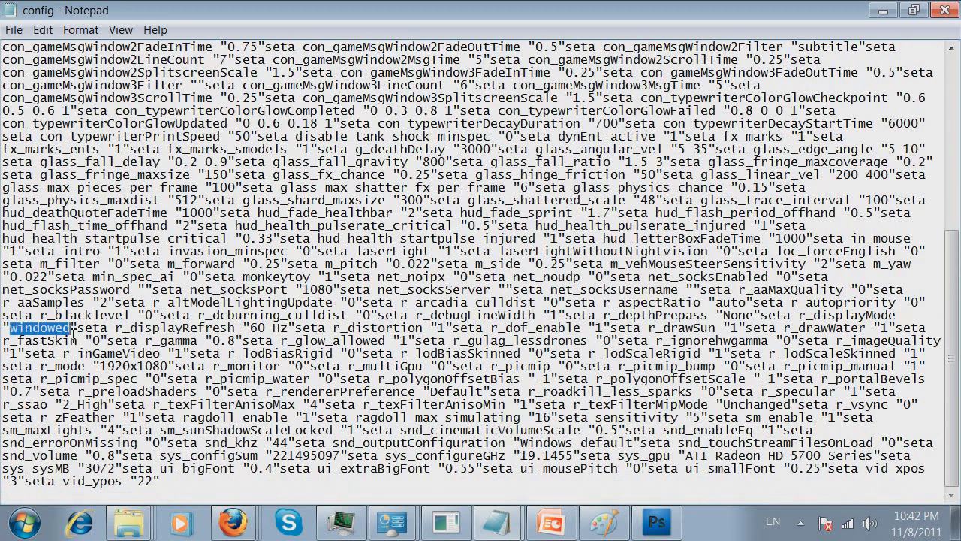
{"action": "left_click", "coordinate": [73, 328]}
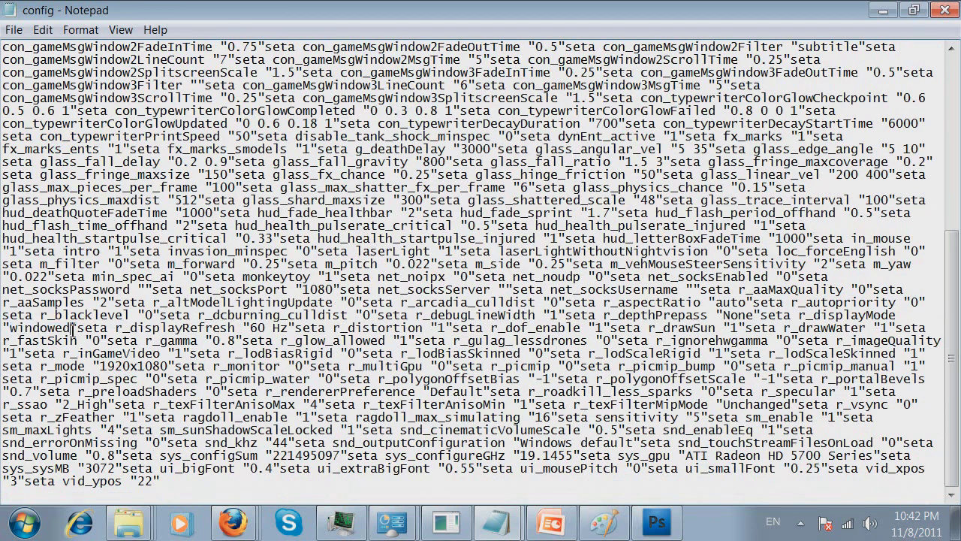
{"action": "left_click_drag", "start_coordinate": [72, 328], "coordinate": [10, 328]}
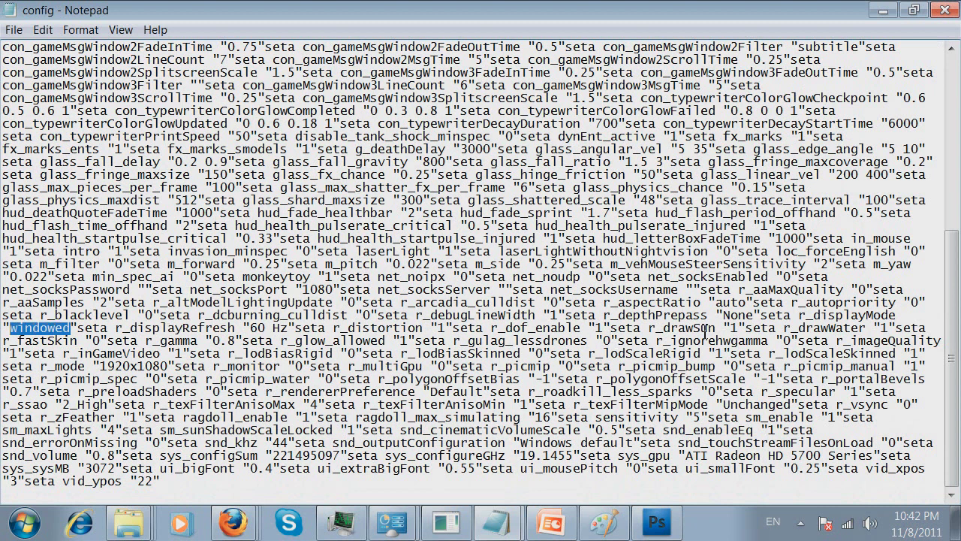
{"action": "left_click_drag", "start_coordinate": [798, 315], "coordinate": [78, 329]}
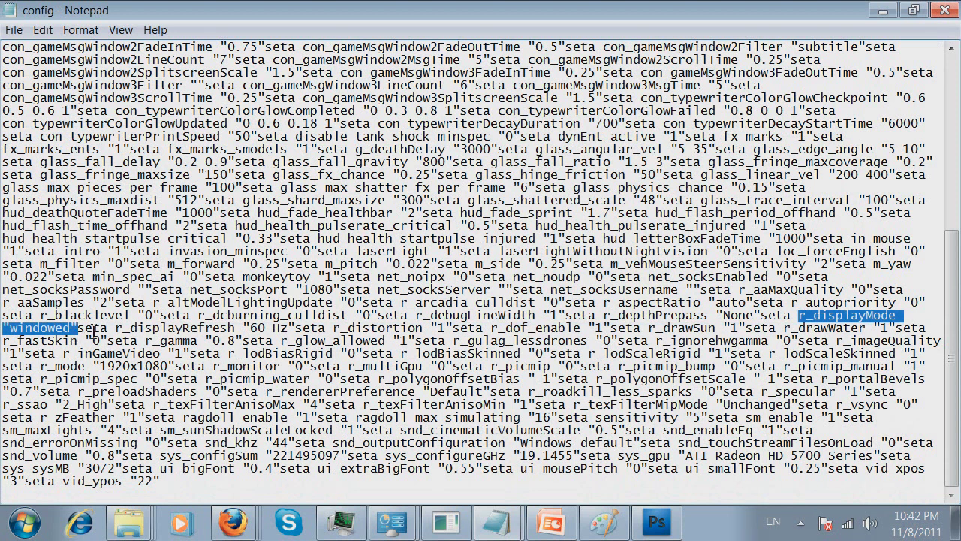